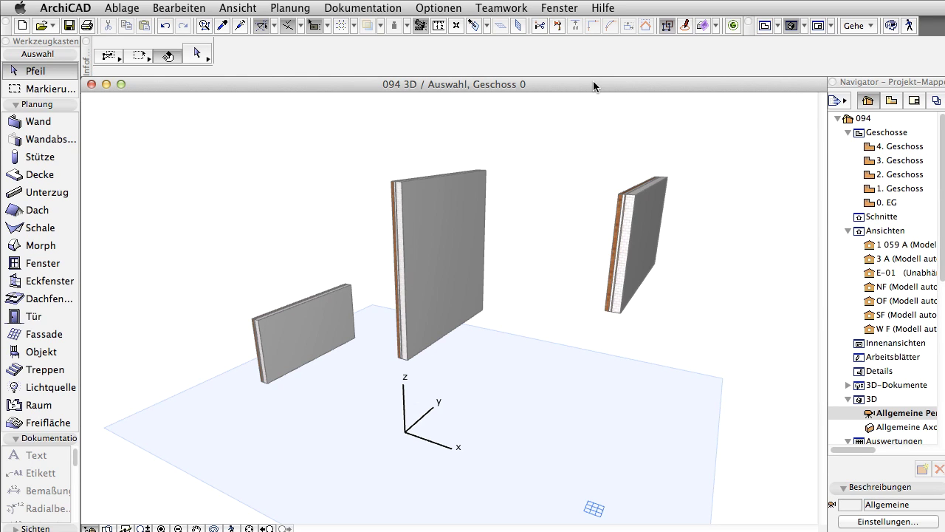
key(super+w)
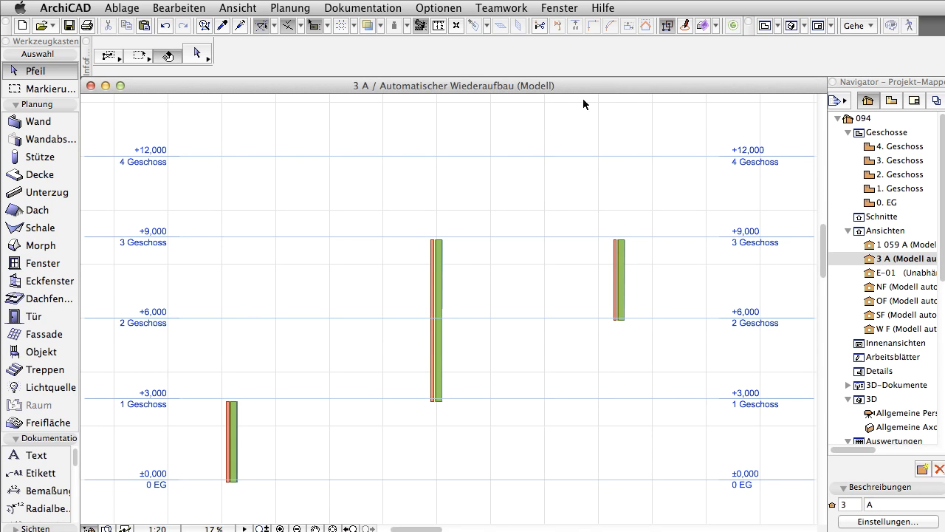
click(231, 426)
shift+click(617, 297)
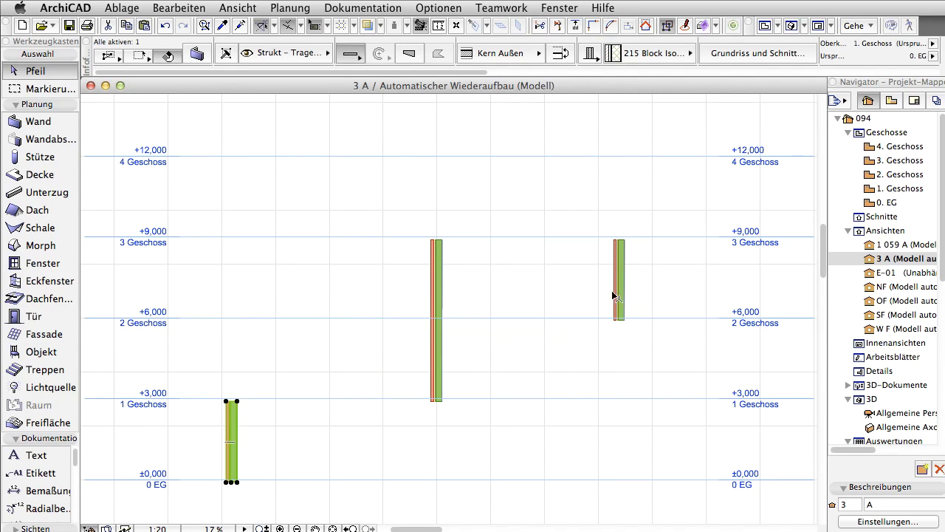
scroll(588, 59, right, 5)
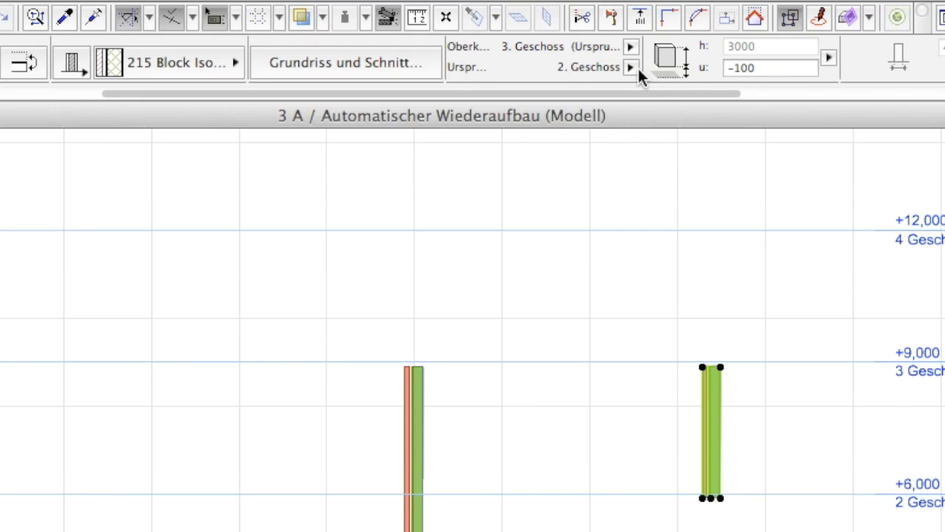
click(631, 67)
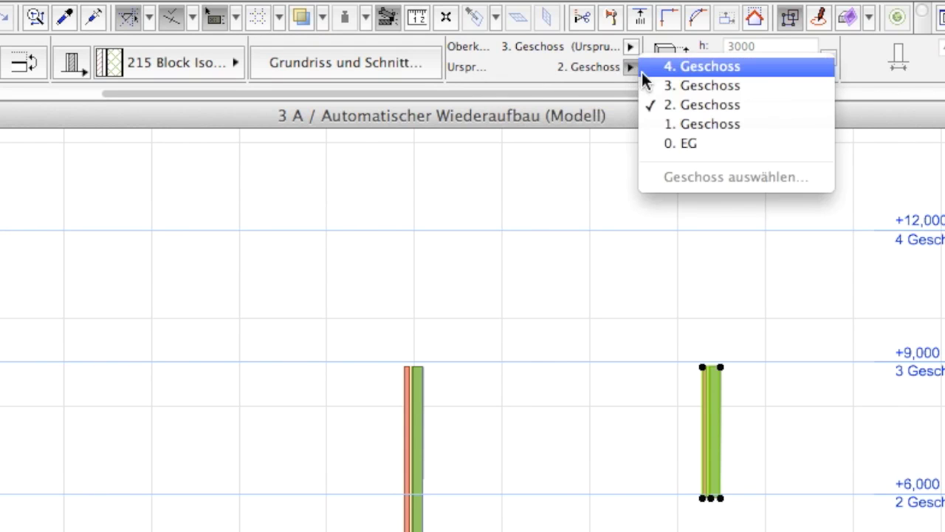
click(645, 83)
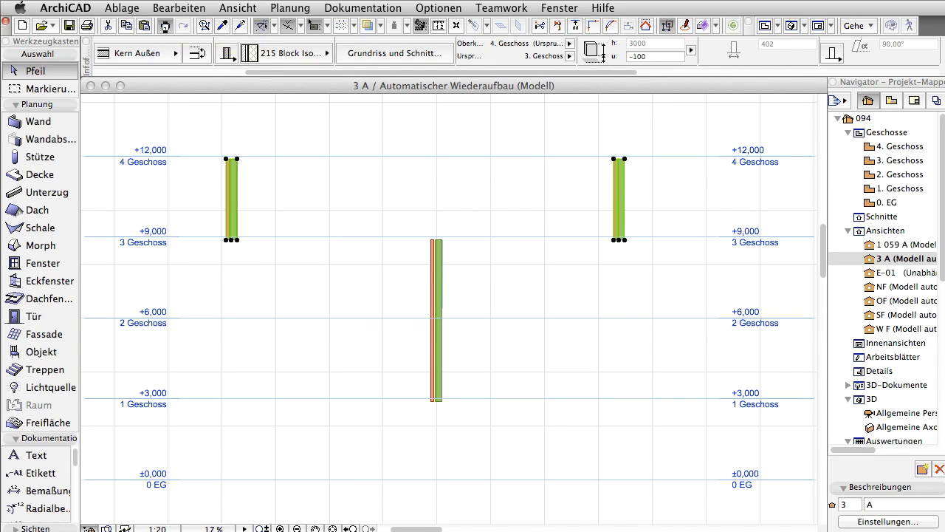
click(165, 28)
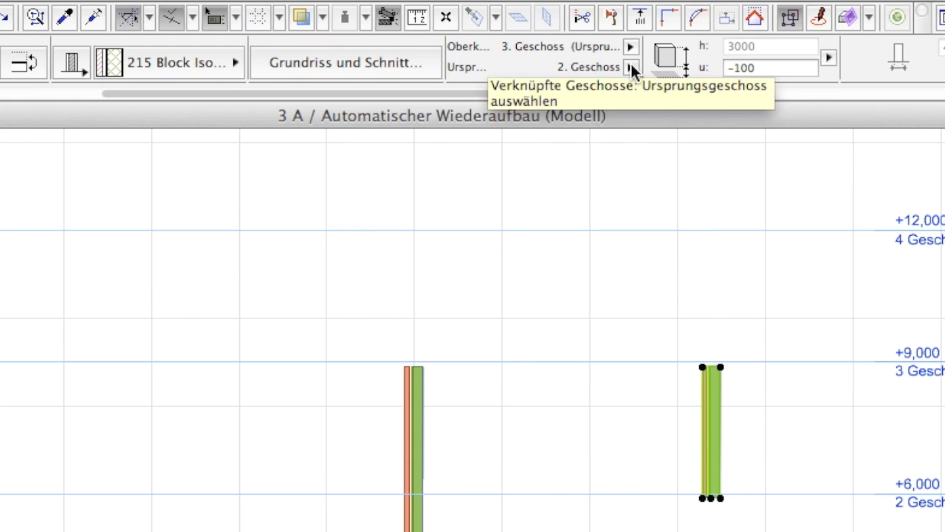
click(631, 67)
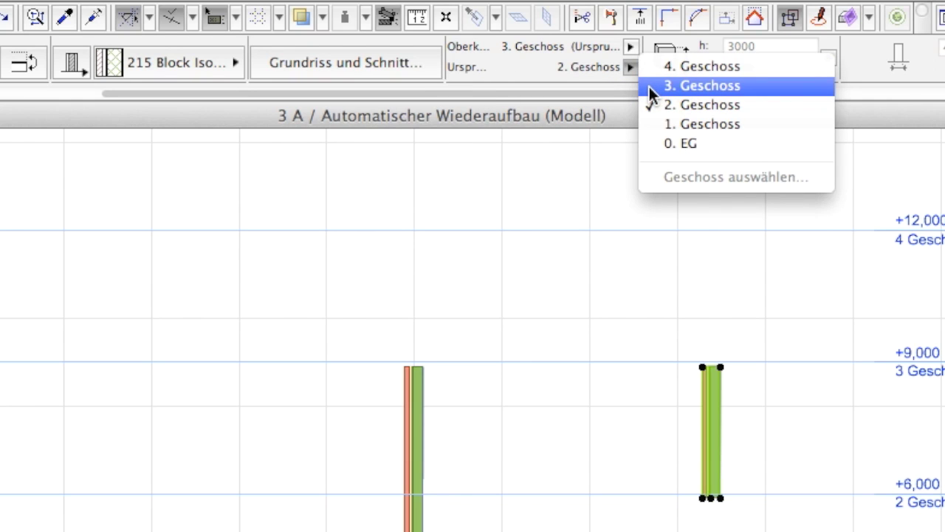
click(649, 86)
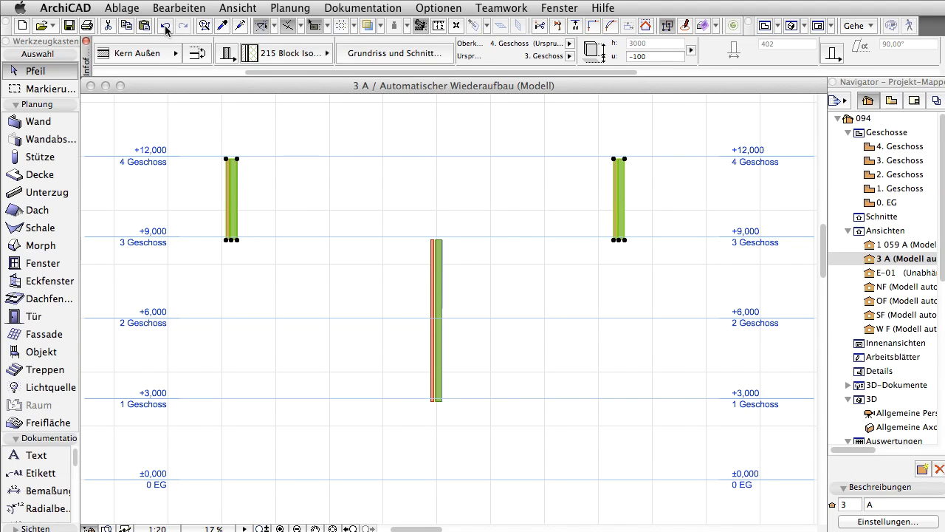
click(165, 27)
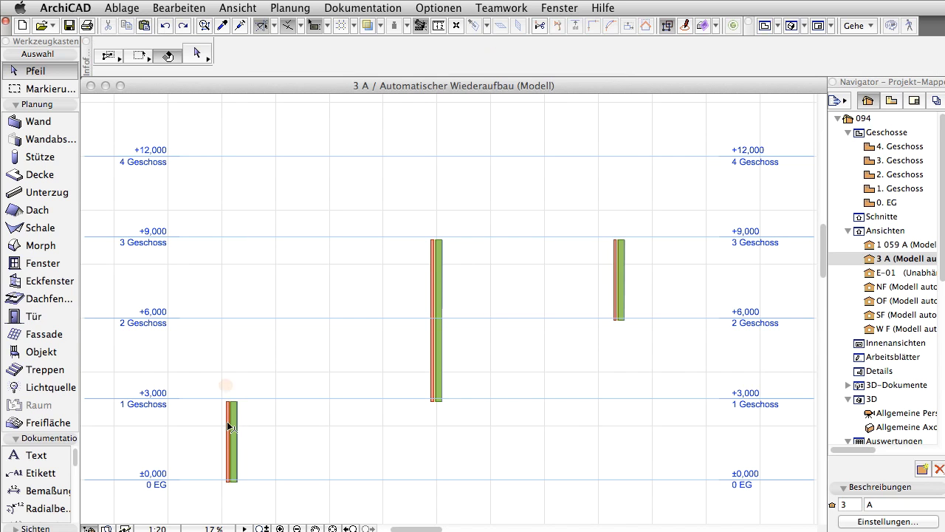
shift+click(438, 293)
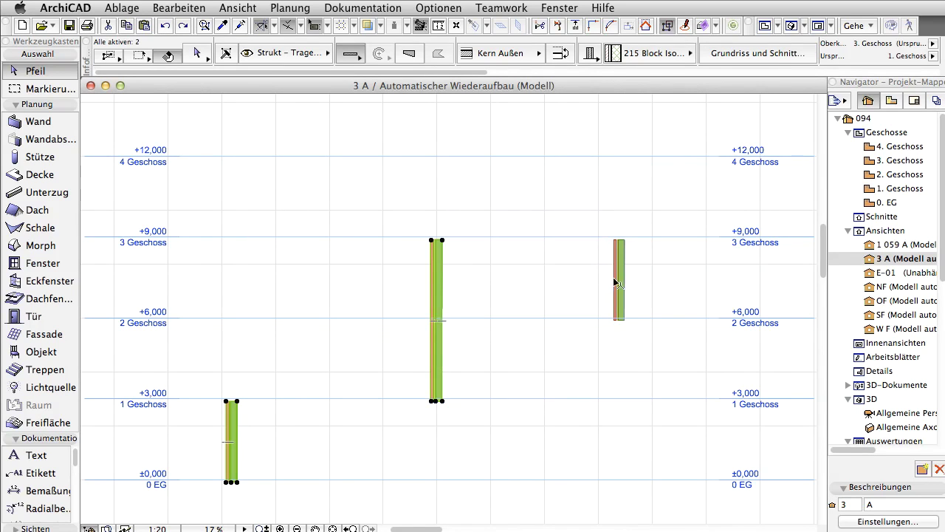
shift+click(614, 242)
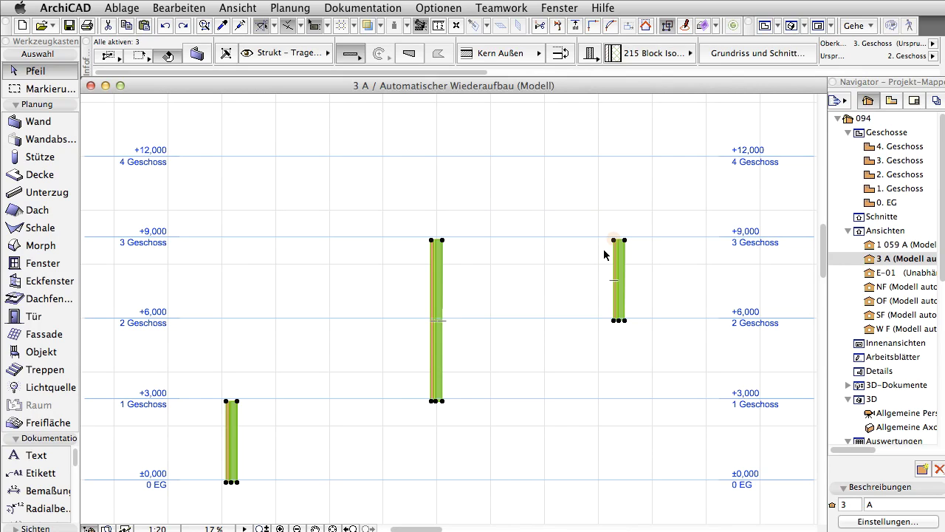
click(932, 56)
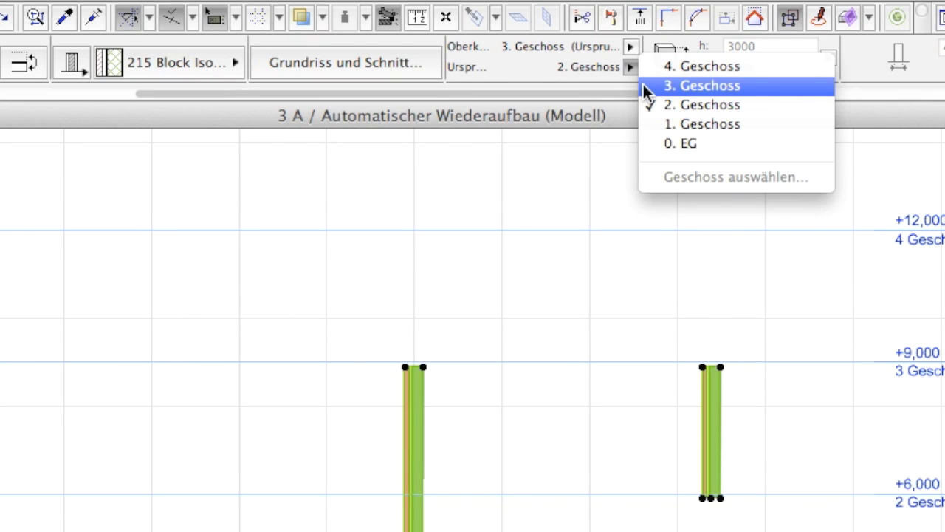
click(643, 85)
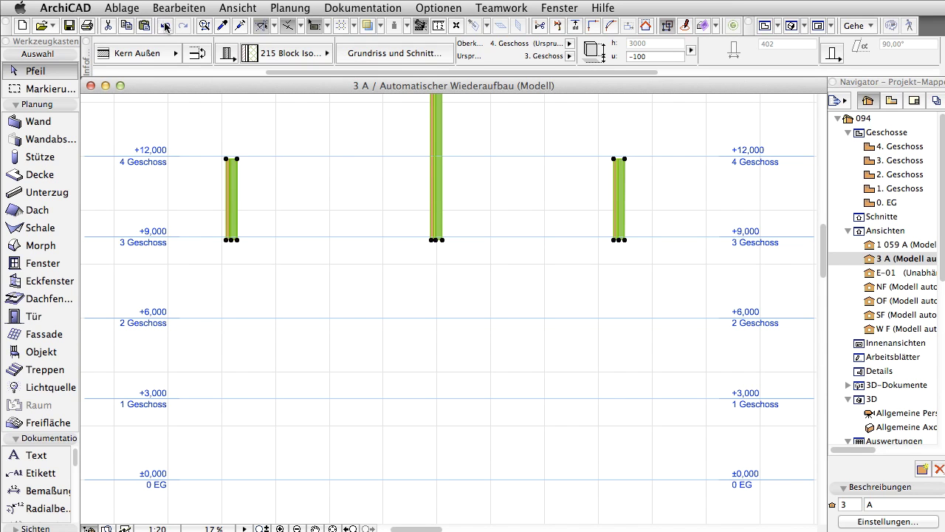
click(165, 26)
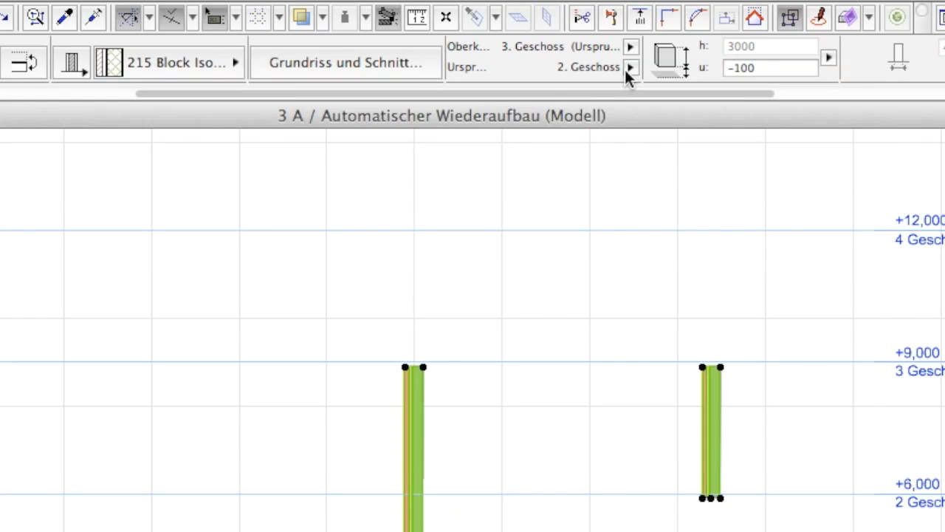
click(569, 57)
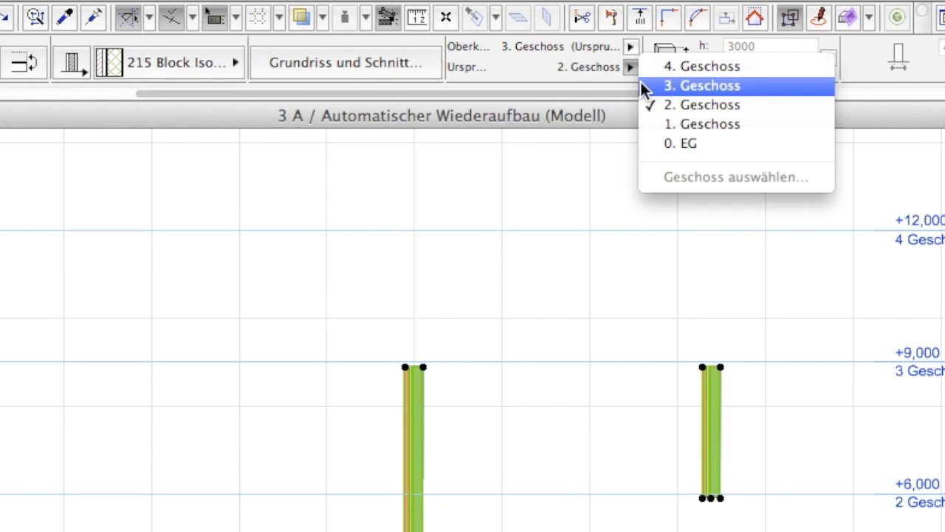
click(641, 86)
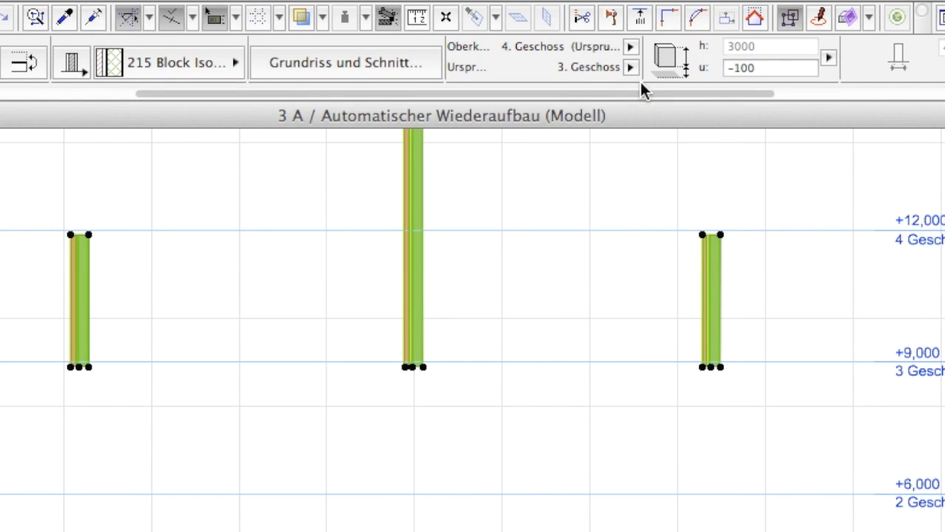
click(556, 184)
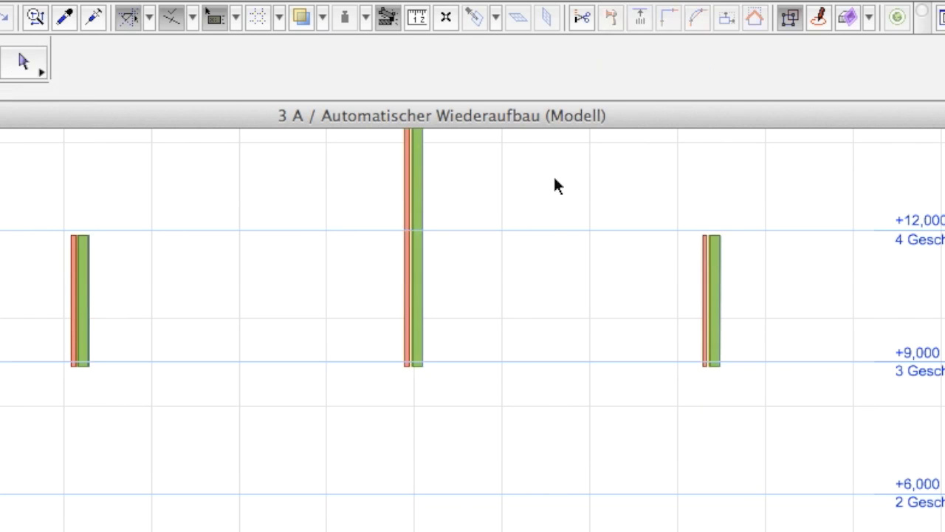
click(416, 196)
drag(517, 94, 722, 116)
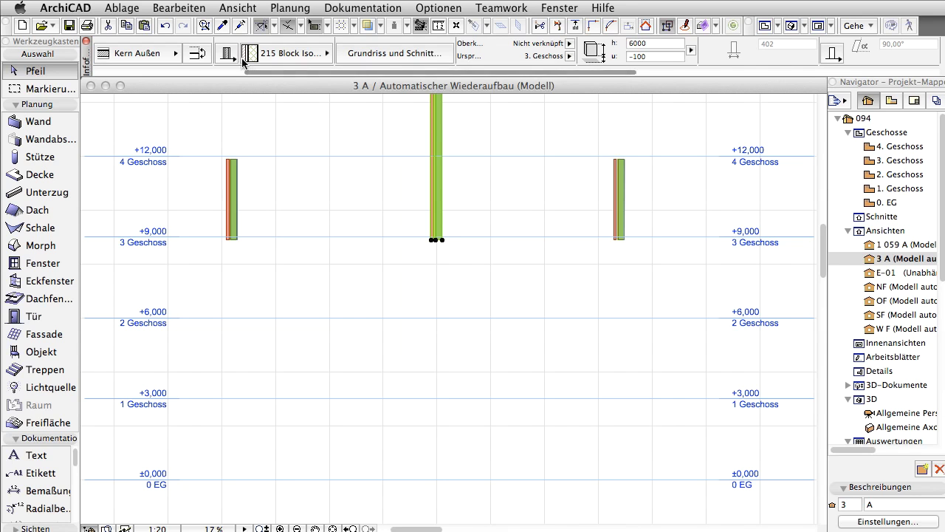
click(164, 26)
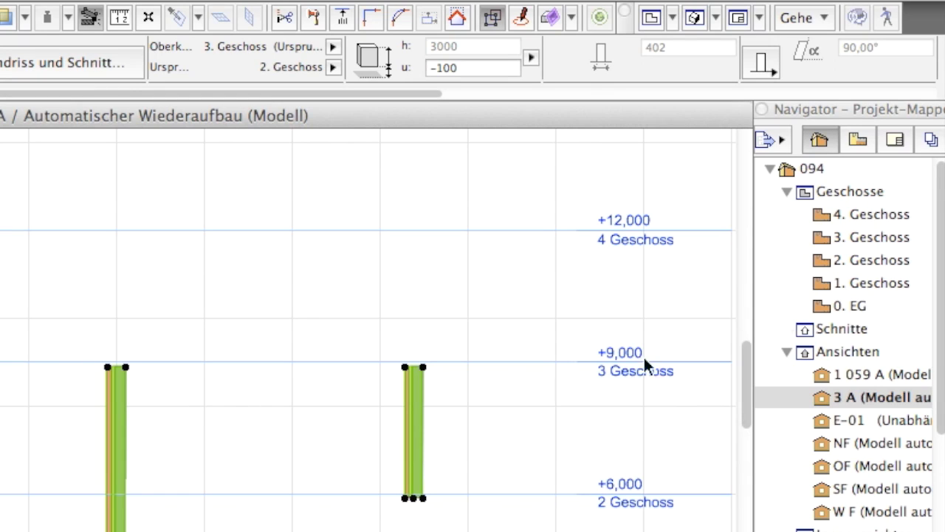
- With 4. Geschoss current, change the walls' home storey to 3. Geschoss and pan to inspect them
click(862, 217)
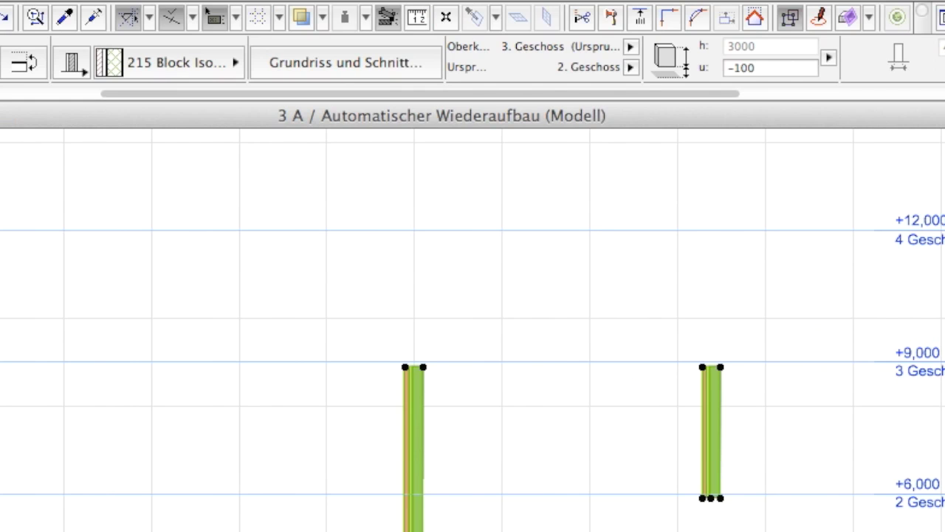
click(630, 67)
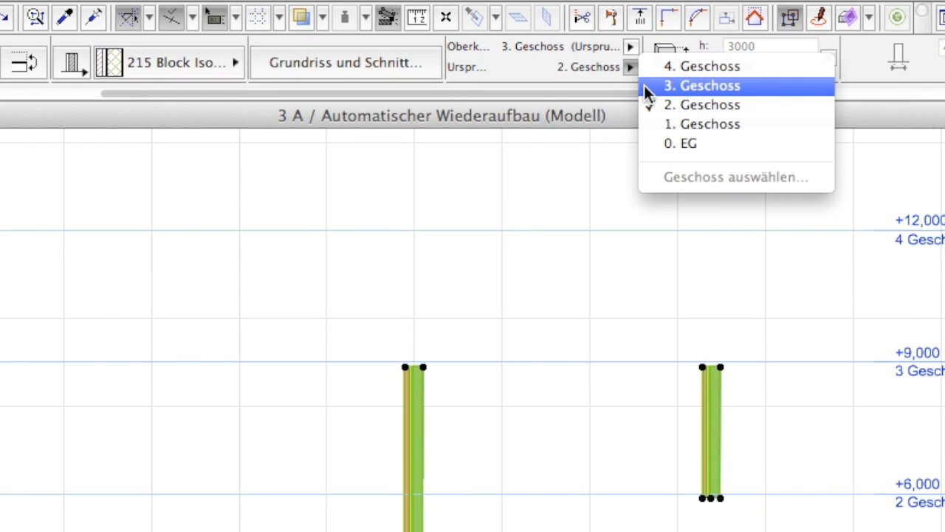
click(644, 85)
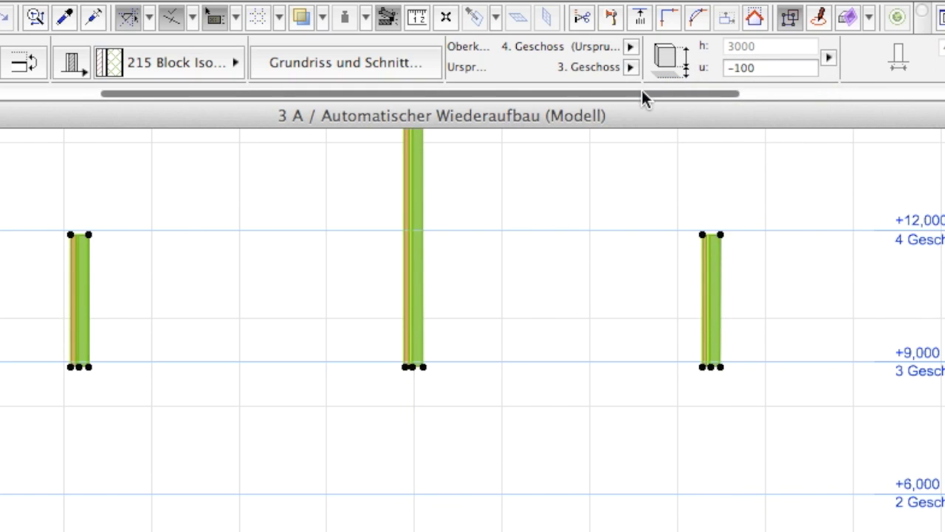
middle_drag(521, 227, 538, 310)
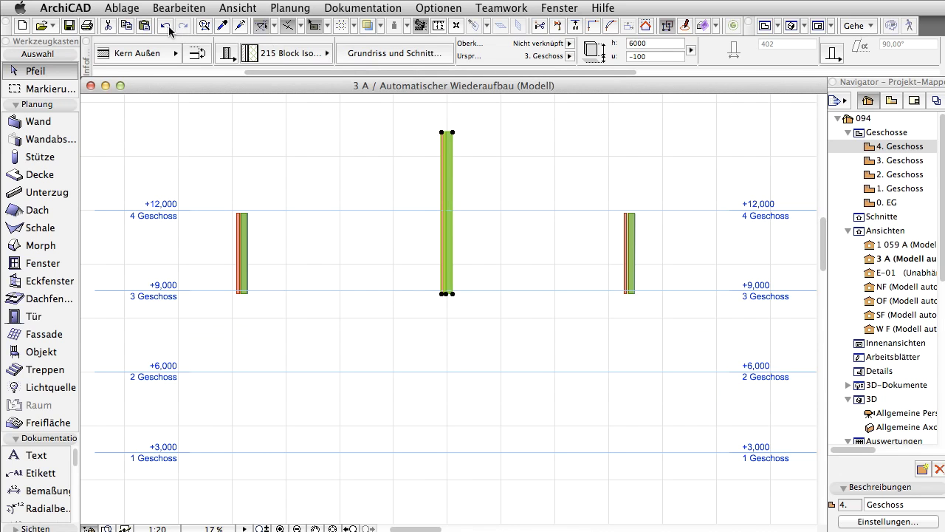
- Undo the home storey change, zoom out to see all levels, and select the middle wall
click(167, 27)
scroll(515, 320, down, 3)
scroll(514, 321, down, 2)
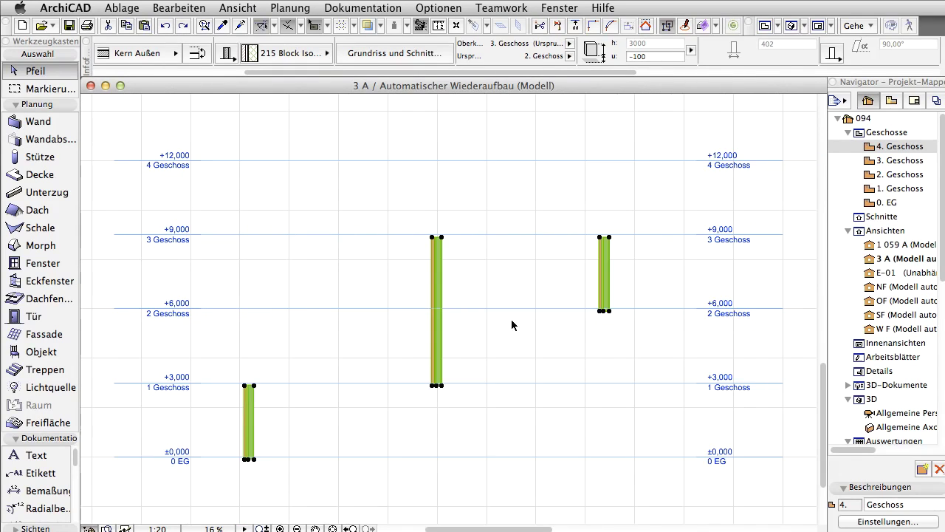
click(444, 273)
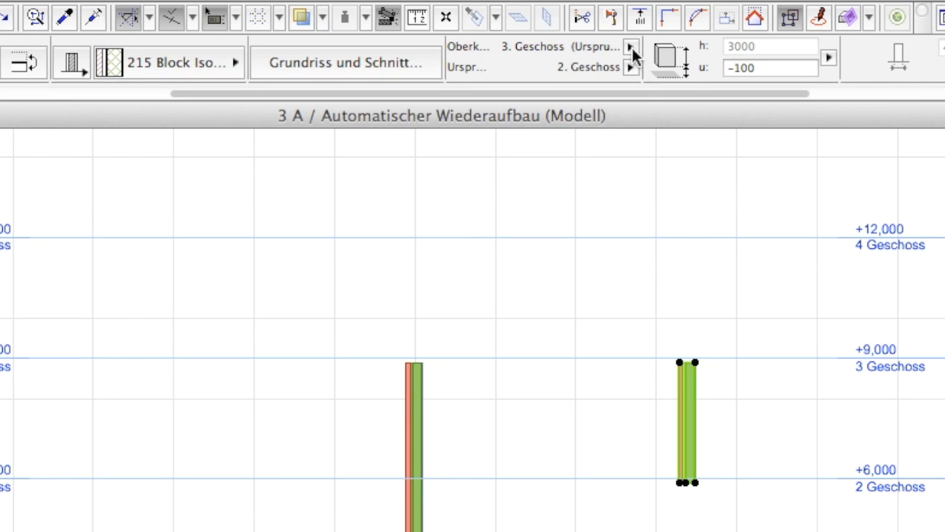
- Try linking the wall's top (Oberkante) to 4. Geschoss, undo it, and reopen the top-link storey list
click(630, 47)
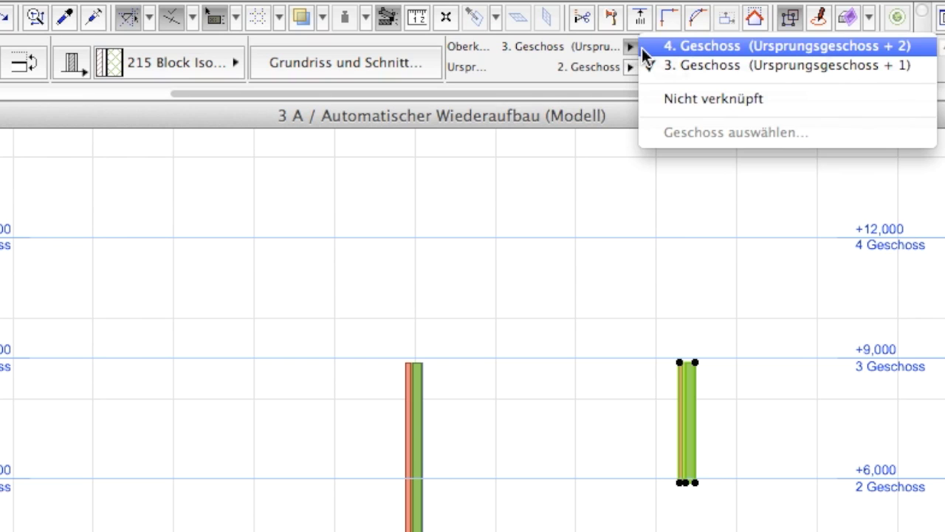
click(642, 48)
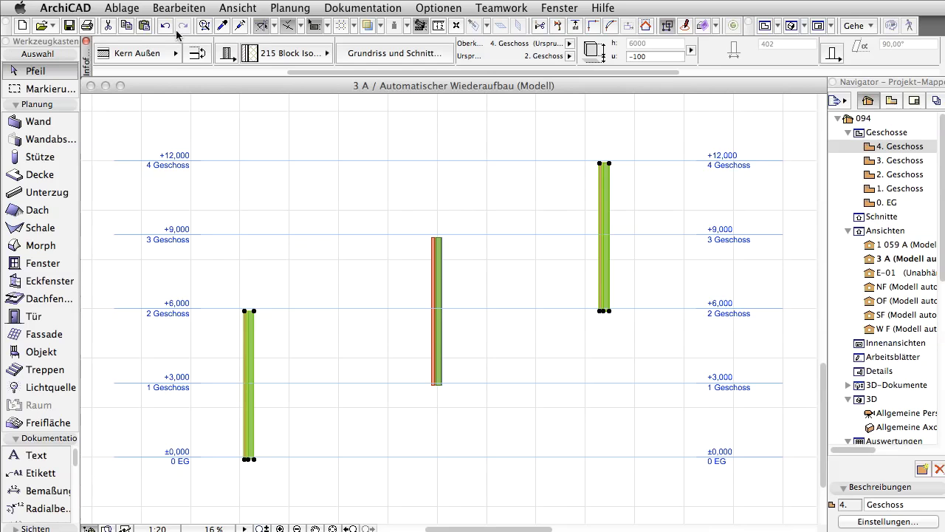
click(165, 26)
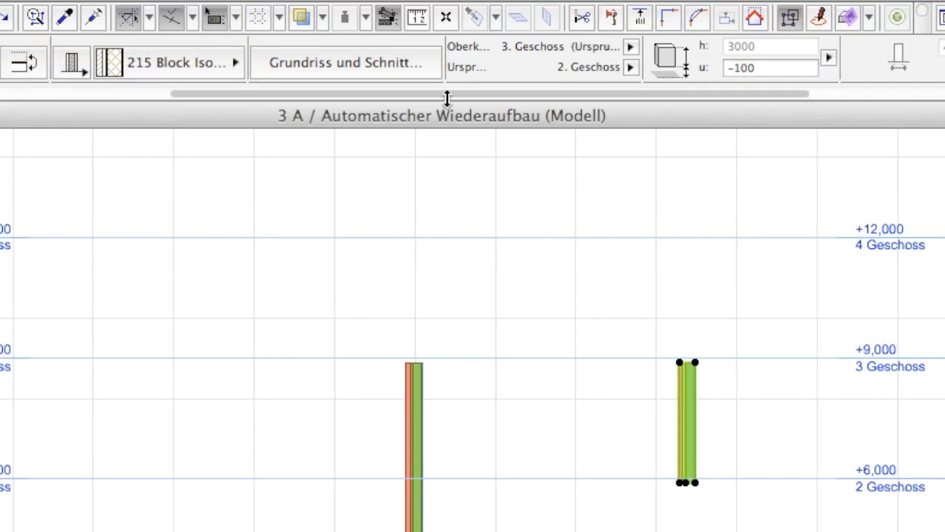
click(630, 47)
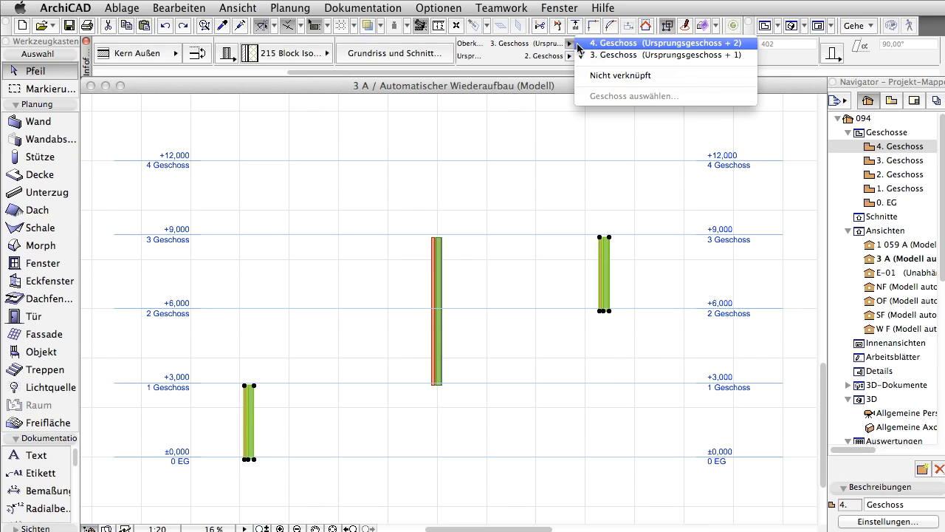
- Link the walls' tops to 4. Geschoss, undo that raise, and select the middle wall
click(578, 44)
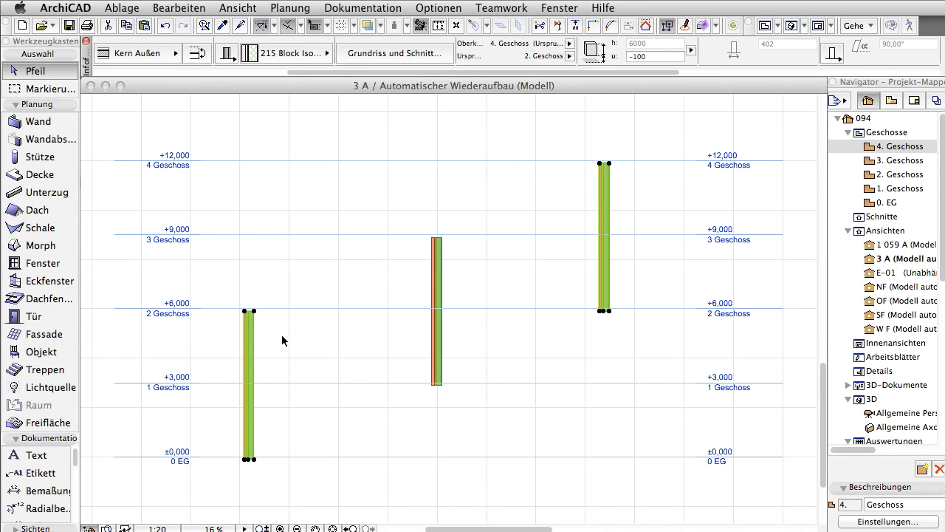
click(165, 27)
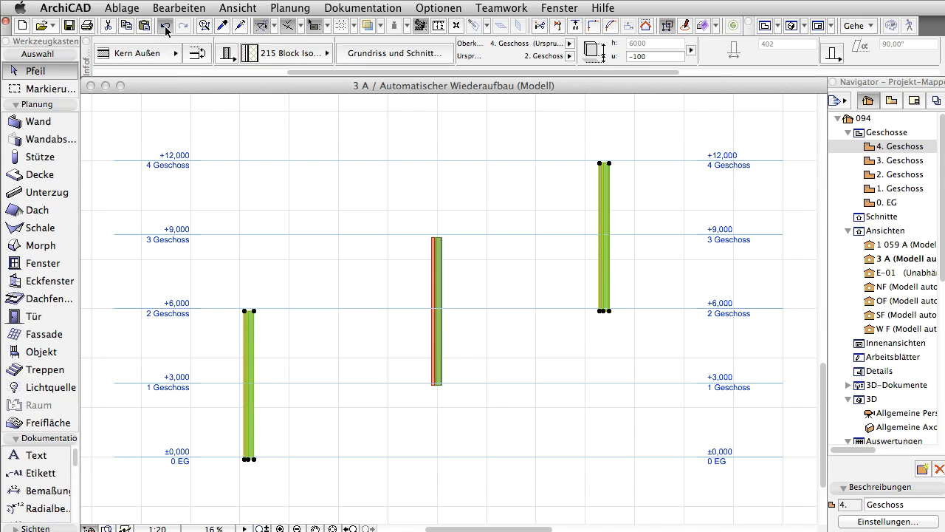
click(444, 274)
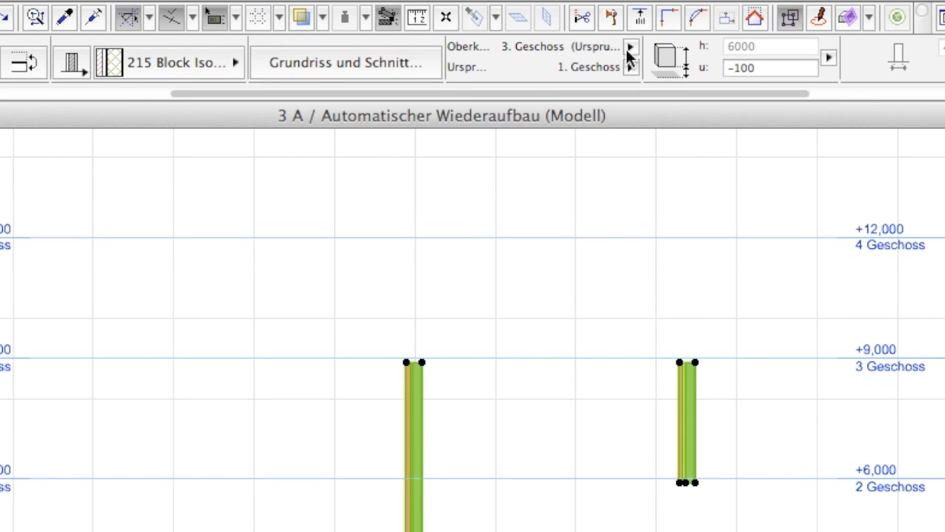
- Link the walls' tops to 4. Geschoss so the middle wall reaches +12,000, then deselect the walls
click(630, 47)
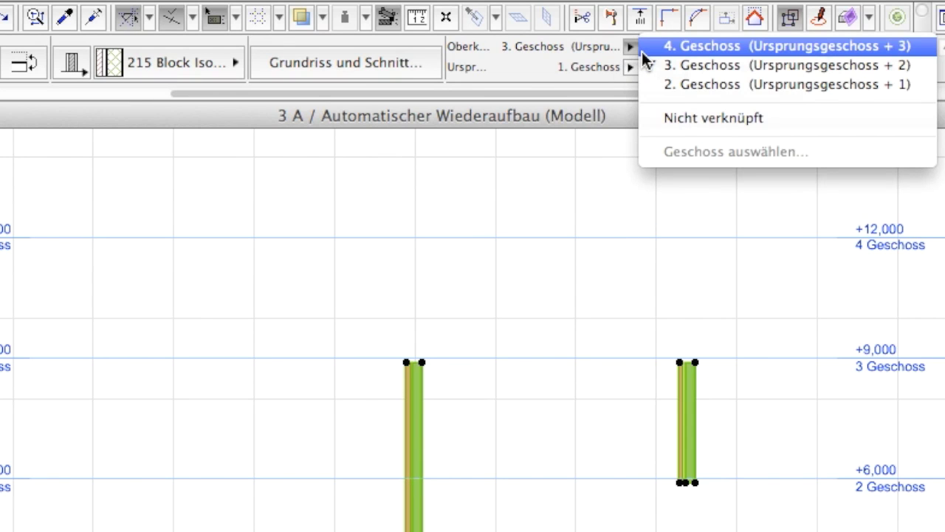
click(642, 48)
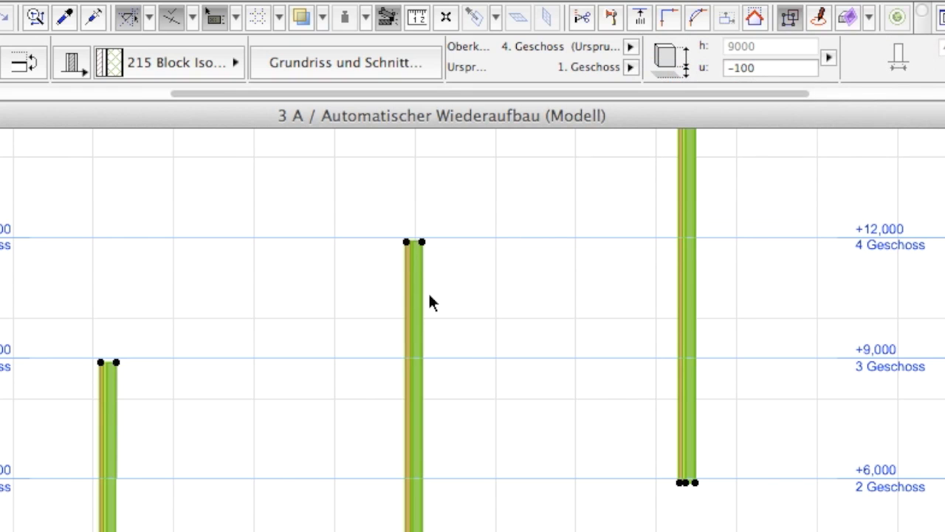
shift+click(426, 247)
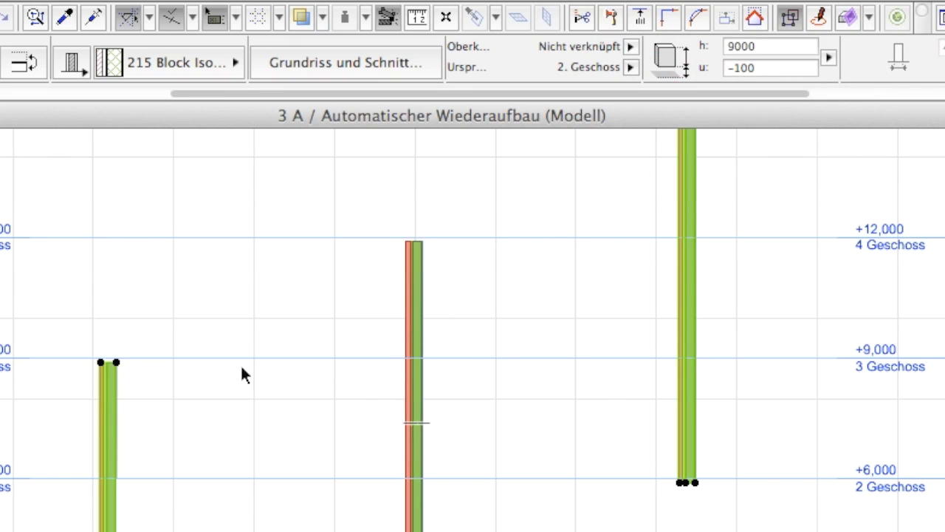
shift+click(109, 409)
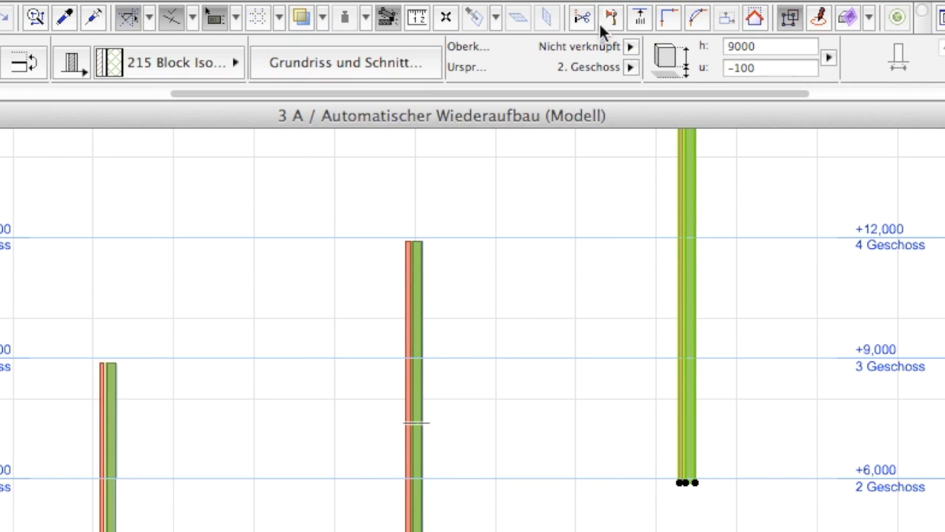